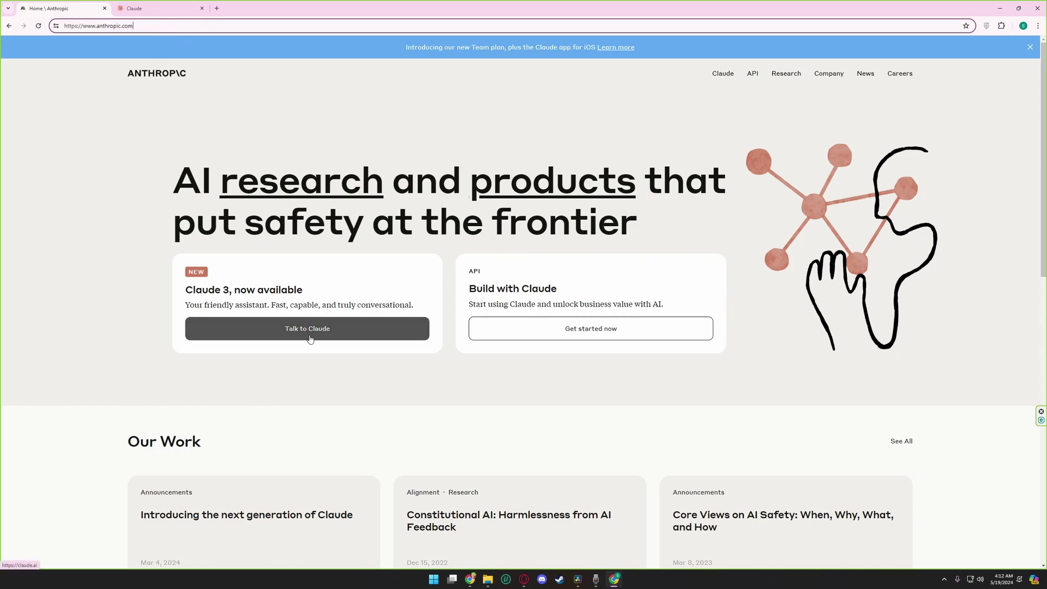
Step: Bring the Claude login tab to the front, showing email and Google sign-in options
mouse_move(164, 8)
mouse_down()
mouse_move(142, 7)
mouse_move(153, 8)
mouse_up()
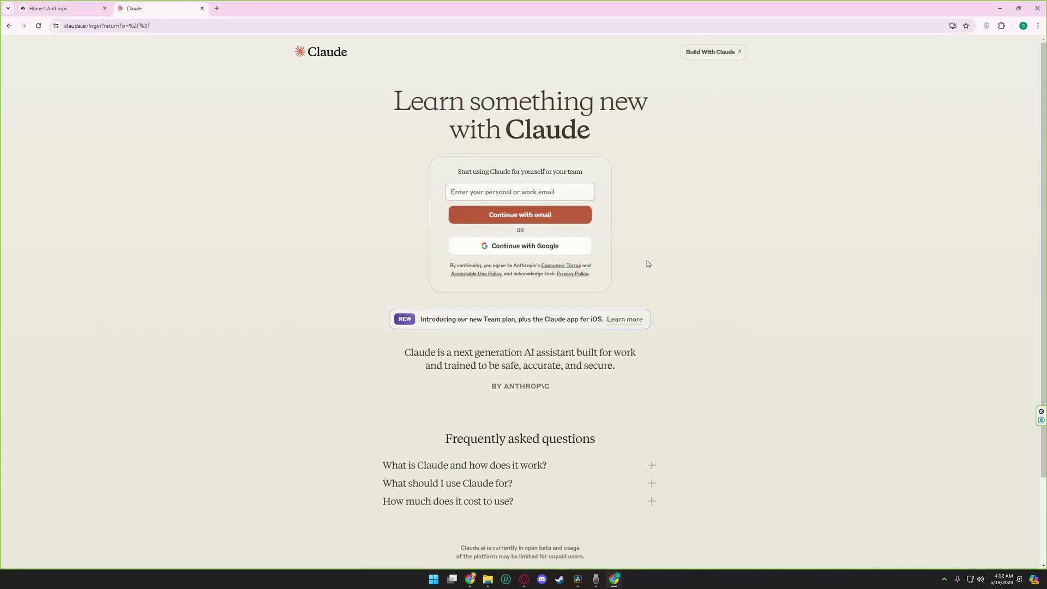
Step: Continue with Google, choose the account, and approve the Sign in to Anthropic prompt
click(507, 192)
click(431, 208)
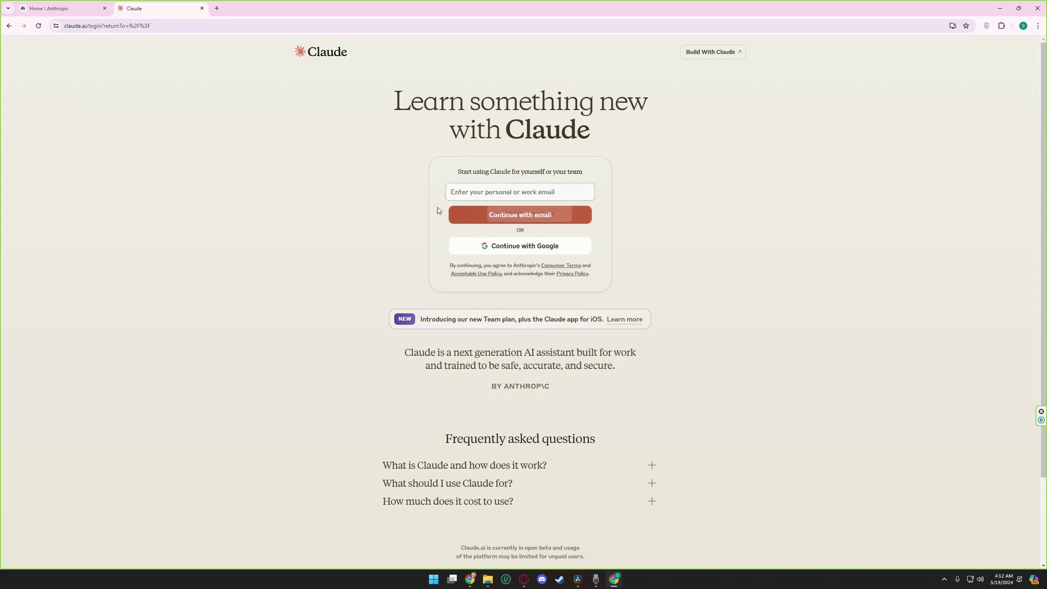
click(517, 246)
click(464, 319)
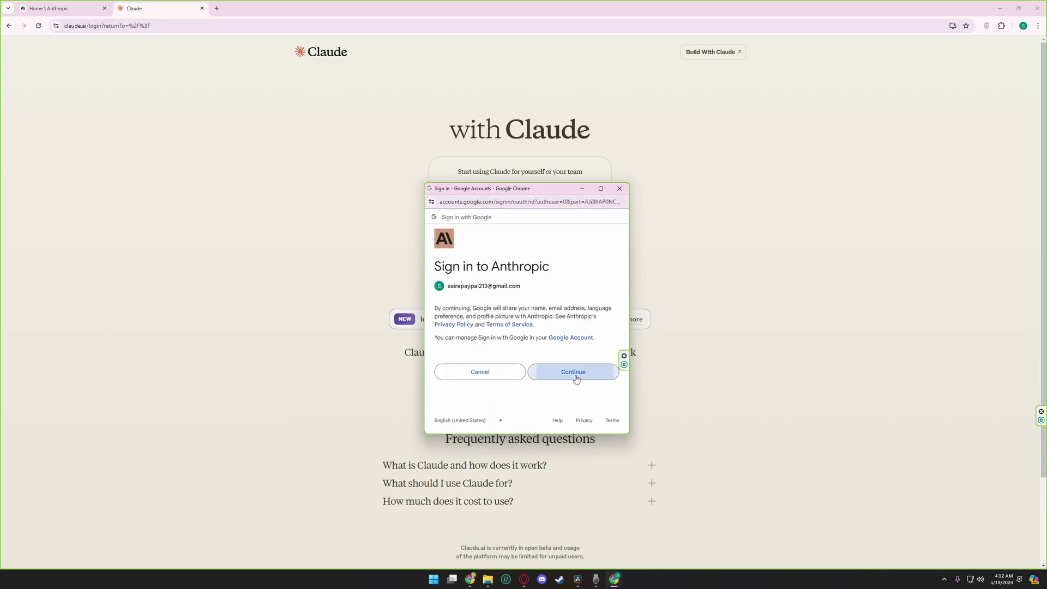
click(578, 376)
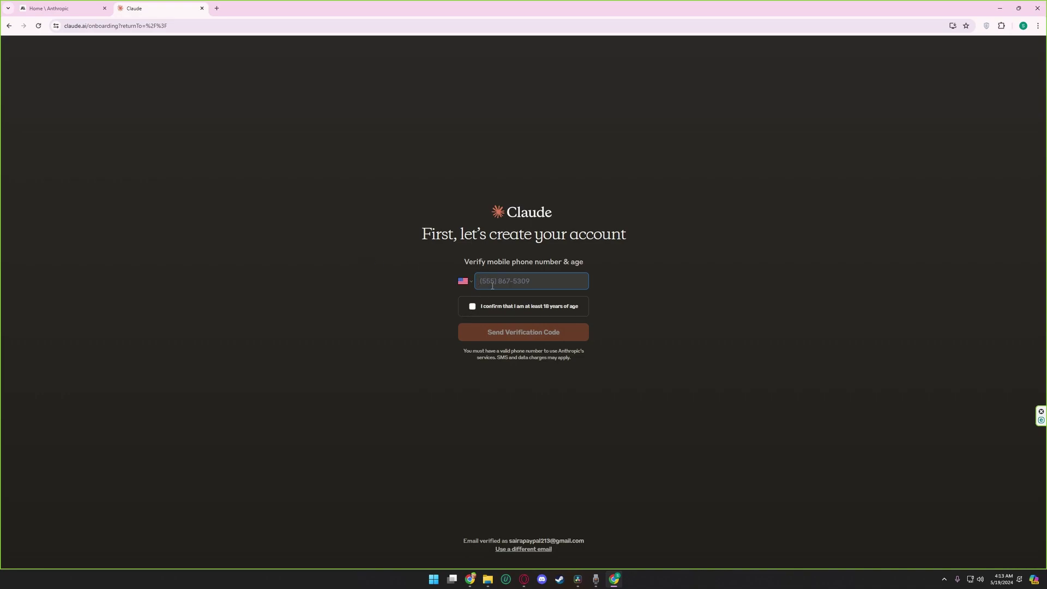
Step: Enter the mobile number, confirm being 18 or older, then switch to the signed-in Claude window
text(525252321)
click(472, 307)
click(560, 285)
key(alt+Tab)
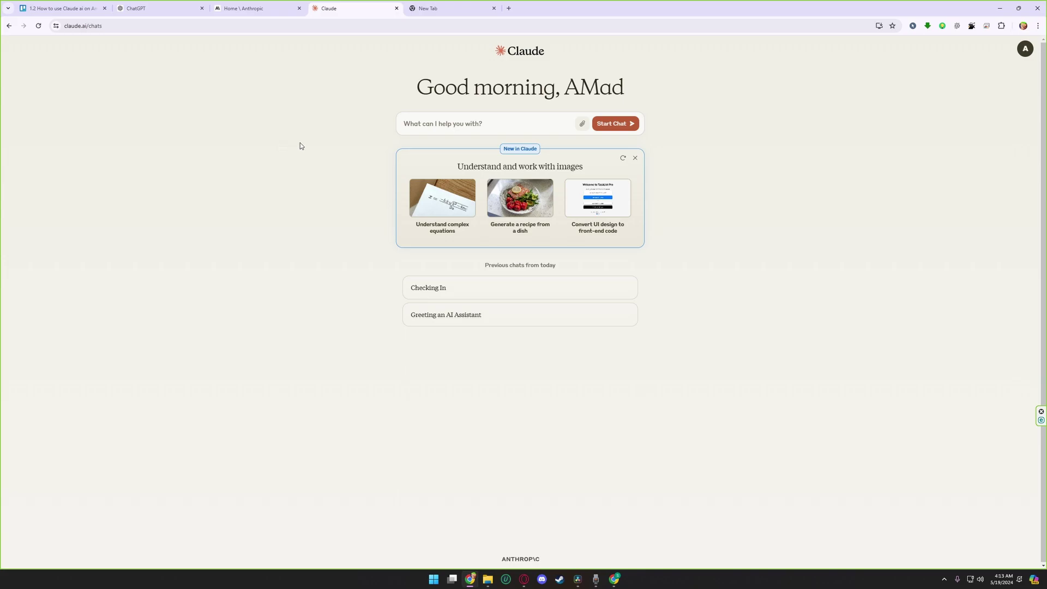
Step: Send 'how are you' as a new chat message and get Claude's reply
click(444, 123)
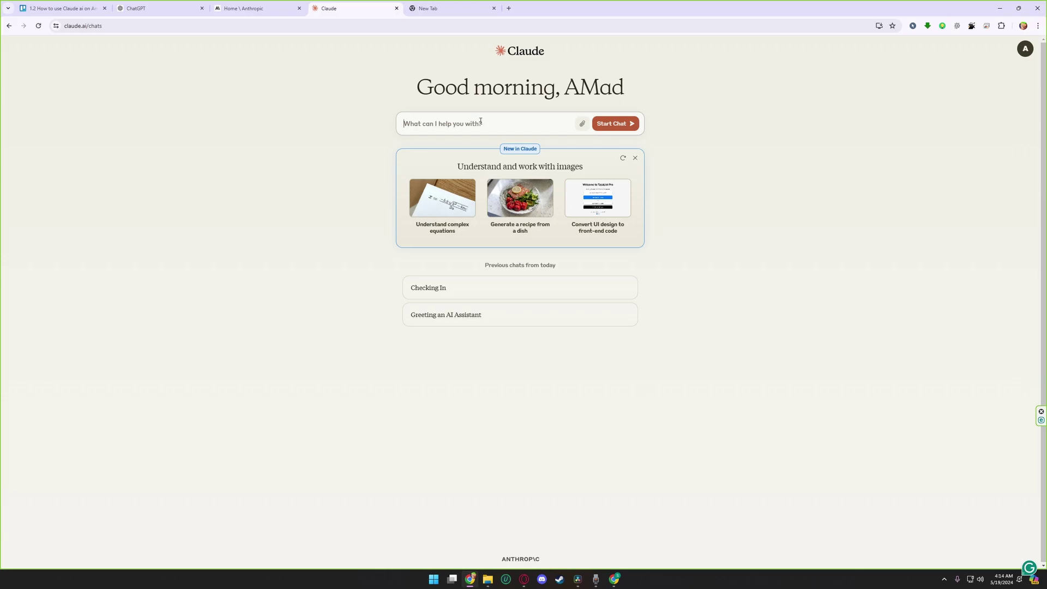
text(how are yo)
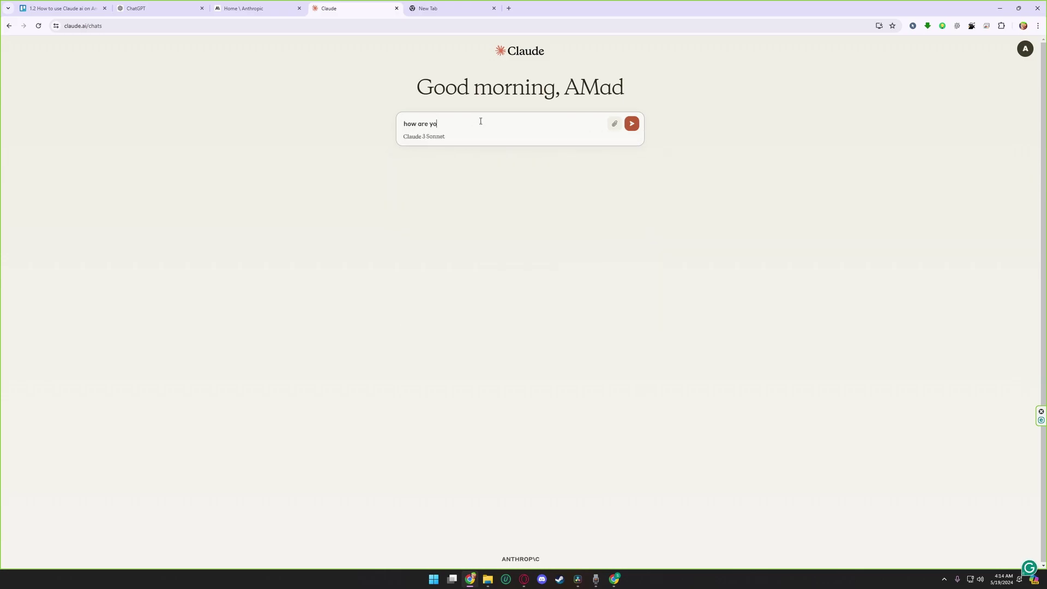
text(u)
key(Return)
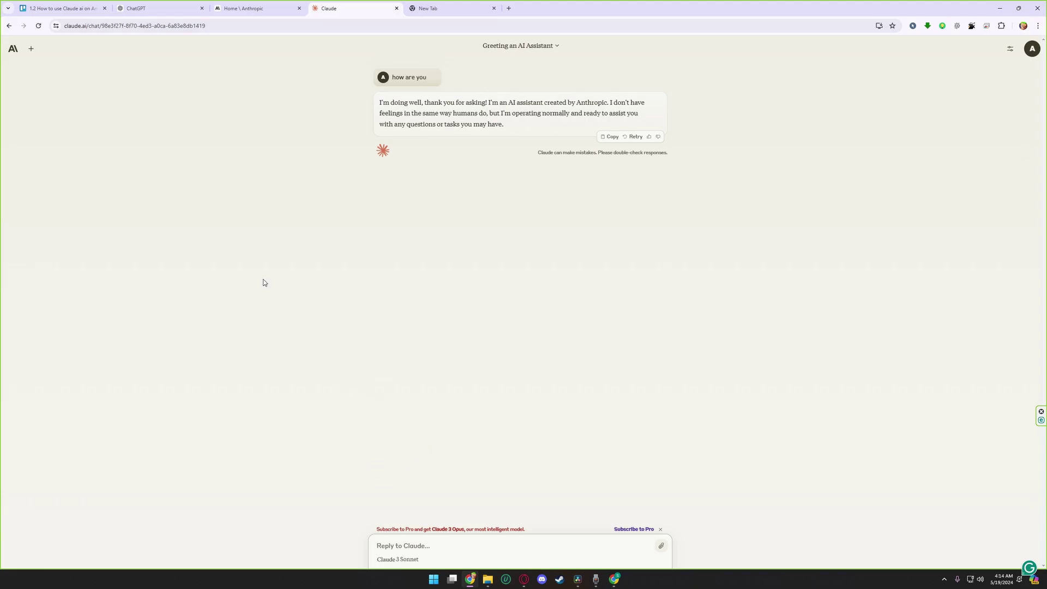
Step: Open the Subscribe to Pro plan offer and close it without subscribing
click(635, 533)
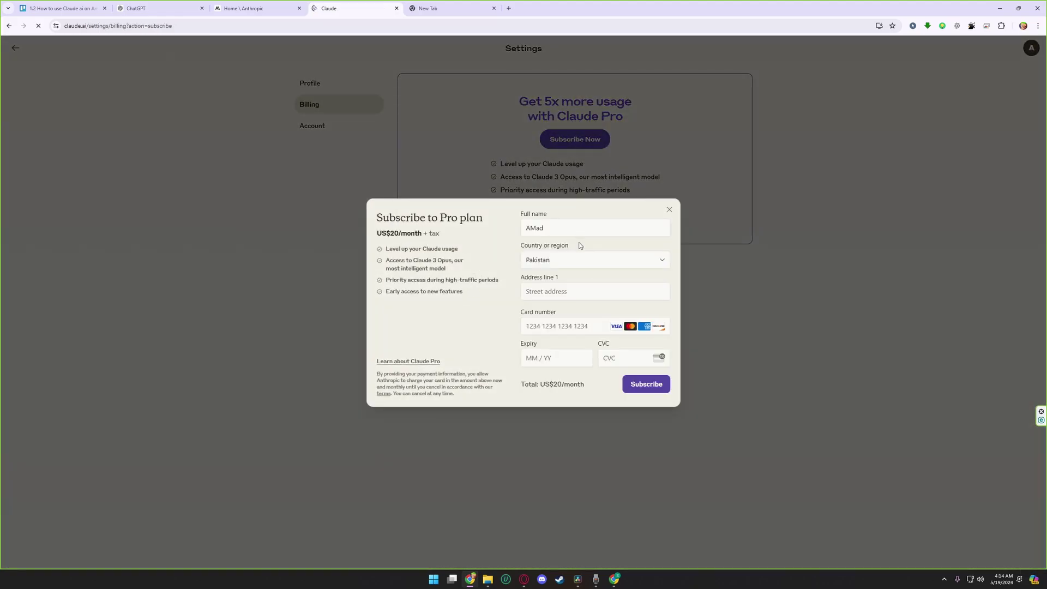
click(669, 210)
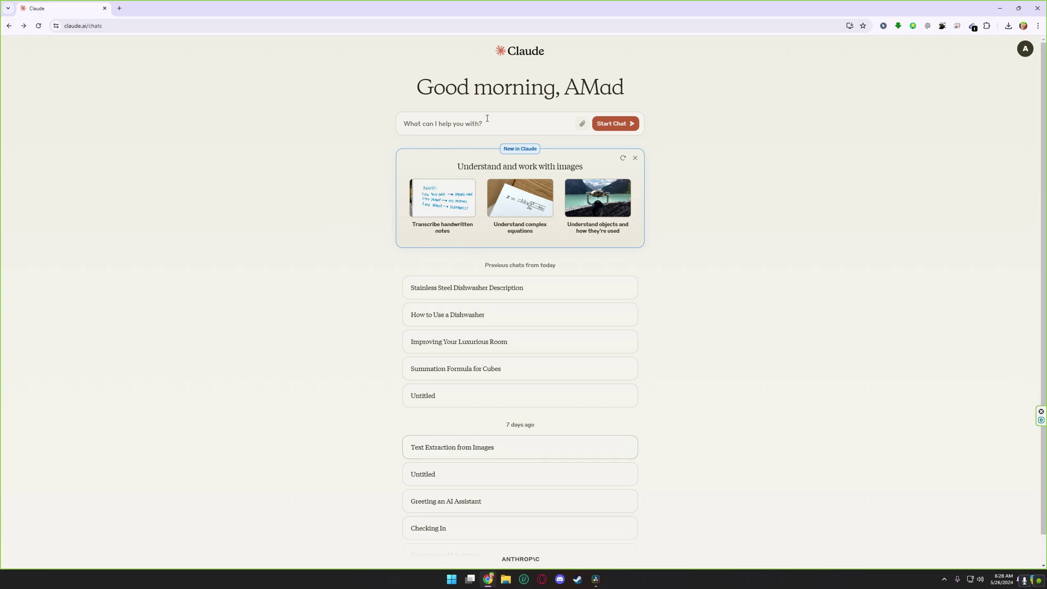
Step: Attach the sum-of-cubes equation image example 2.png and send it with 'solve this'
click(581, 125)
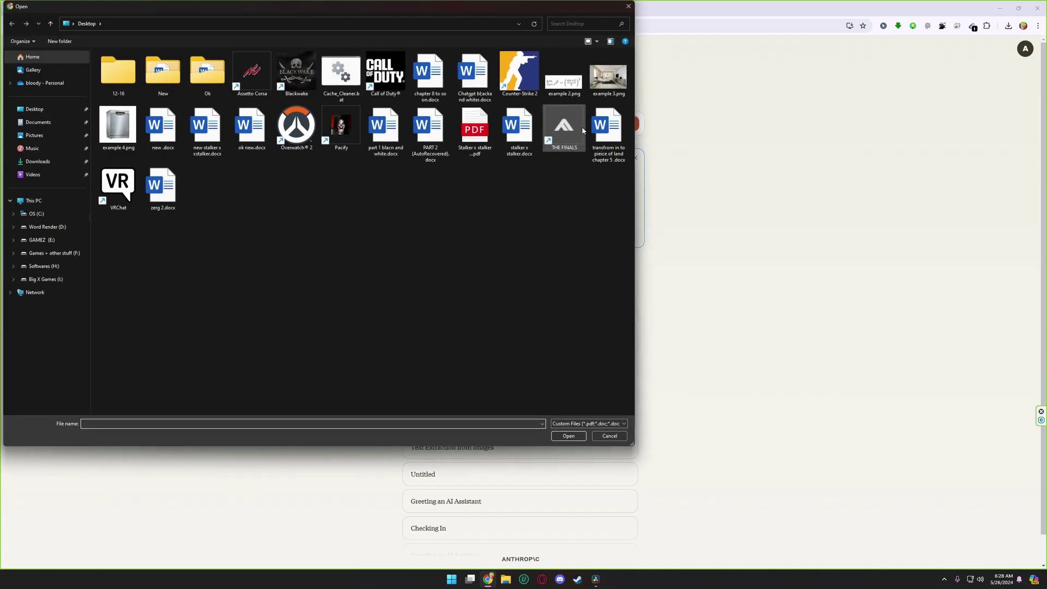
click(560, 86)
right_click(560, 85)
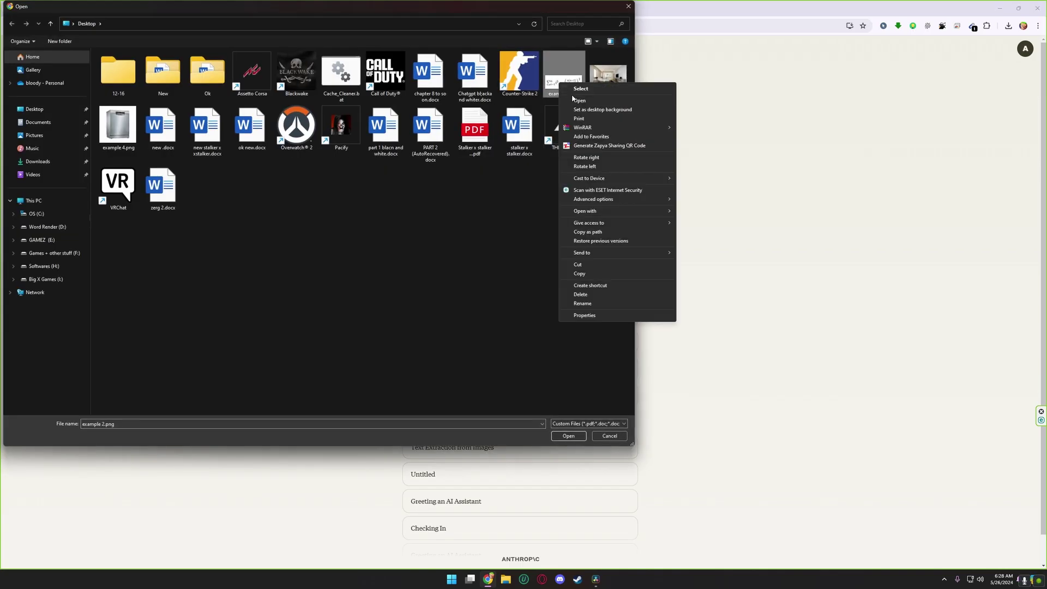
click(573, 100)
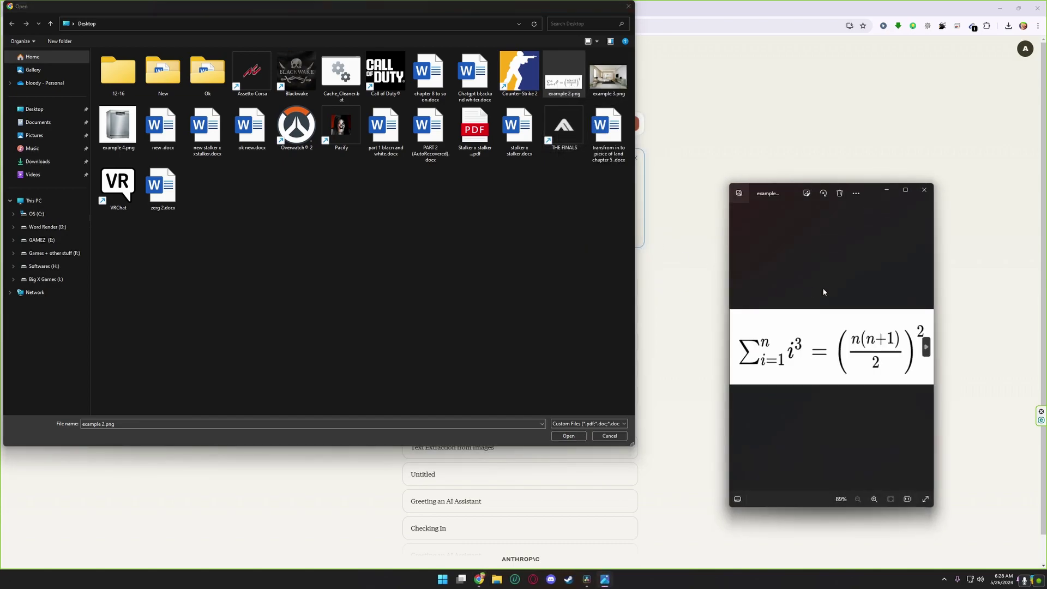
click(924, 189)
key(Return)
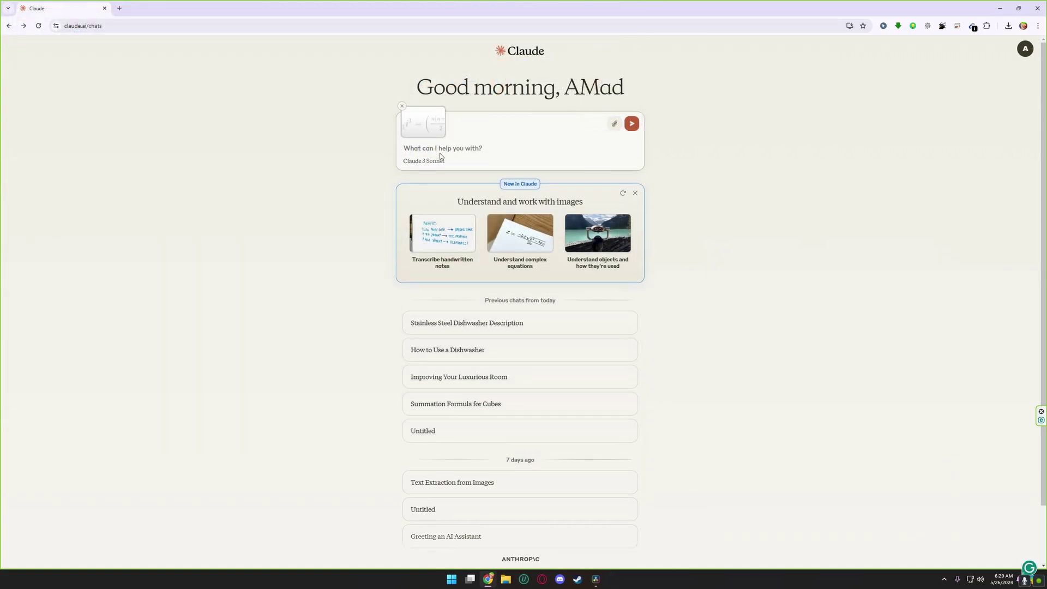
text(slo)
key(BackSpace)
key(BackSpace)
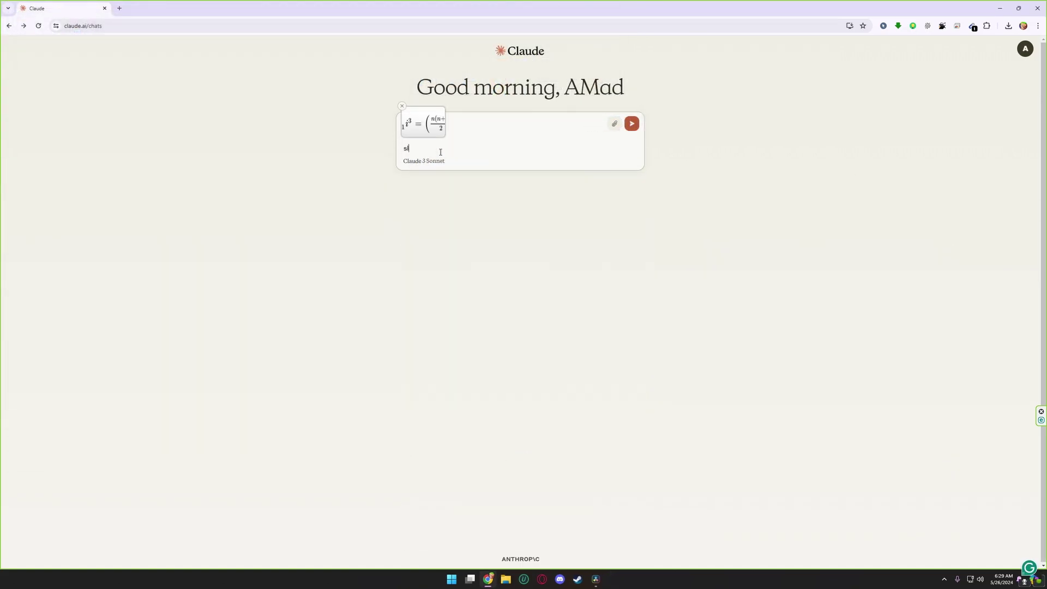
text(olve this)
key(Return)
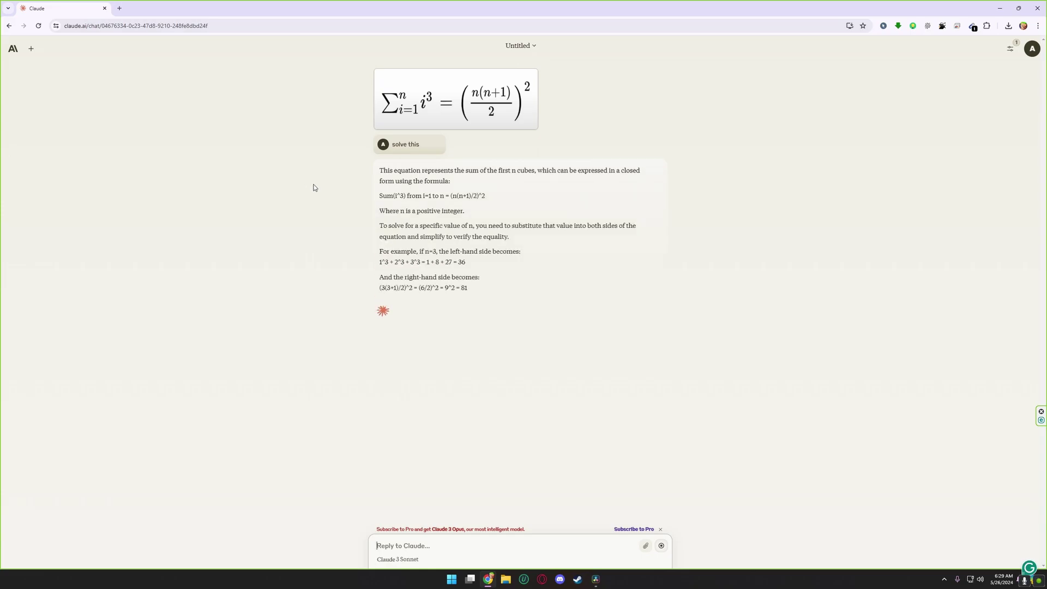
Step: Start a new chat with example 4.png attached, asking 'what is this and how to use'
click(9, 27)
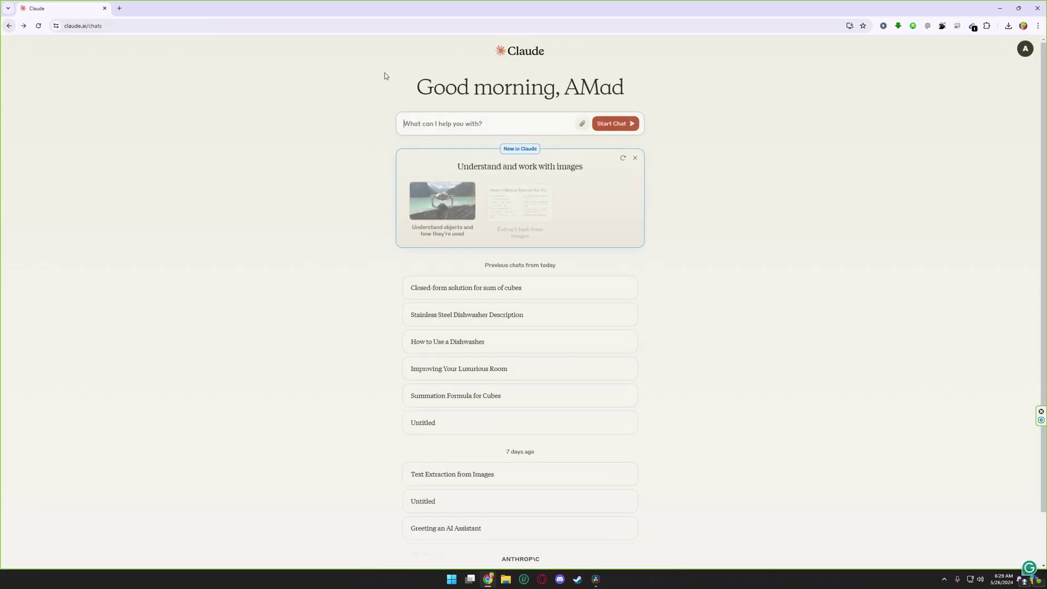
click(581, 125)
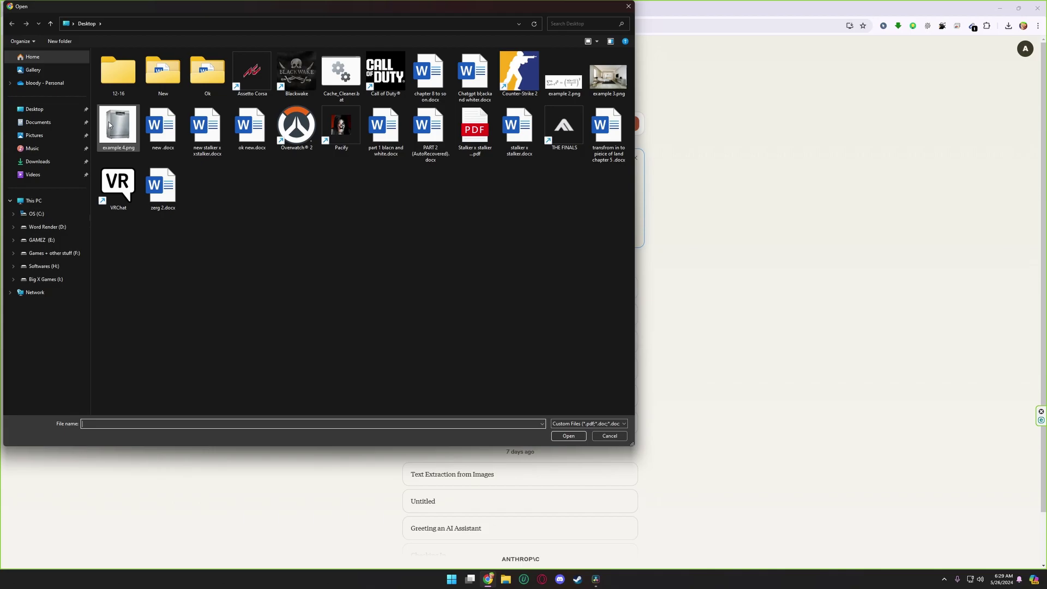
double_click(109, 124)
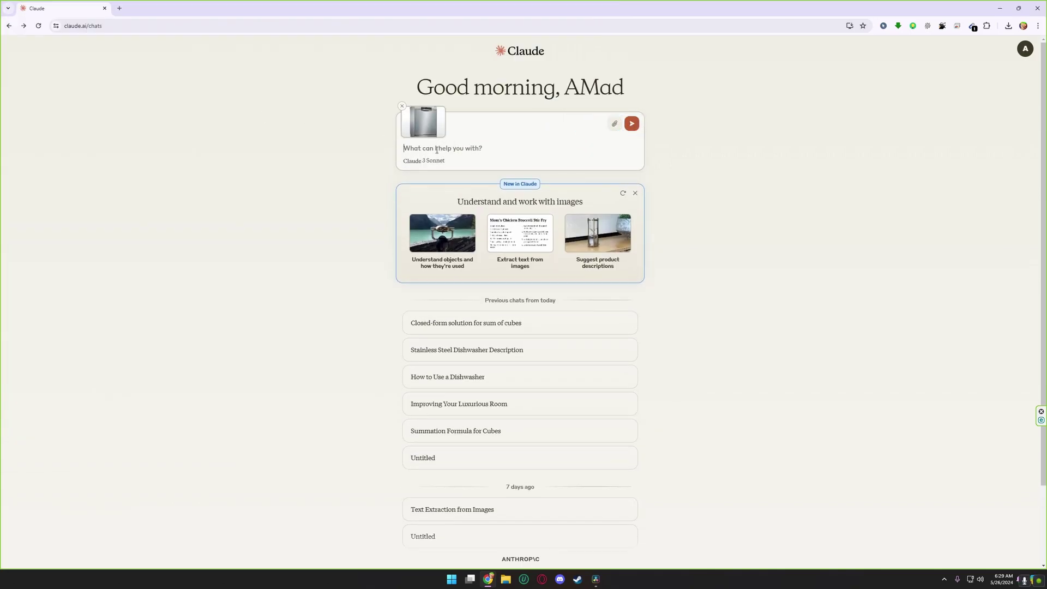
text(what)
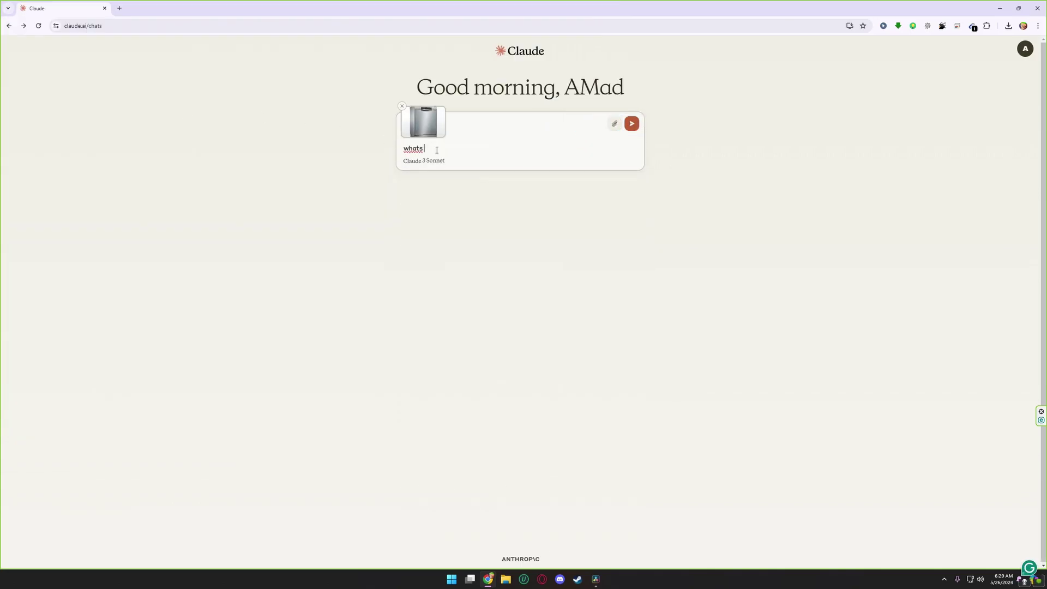
text( is this and how to use it)
key(Return)
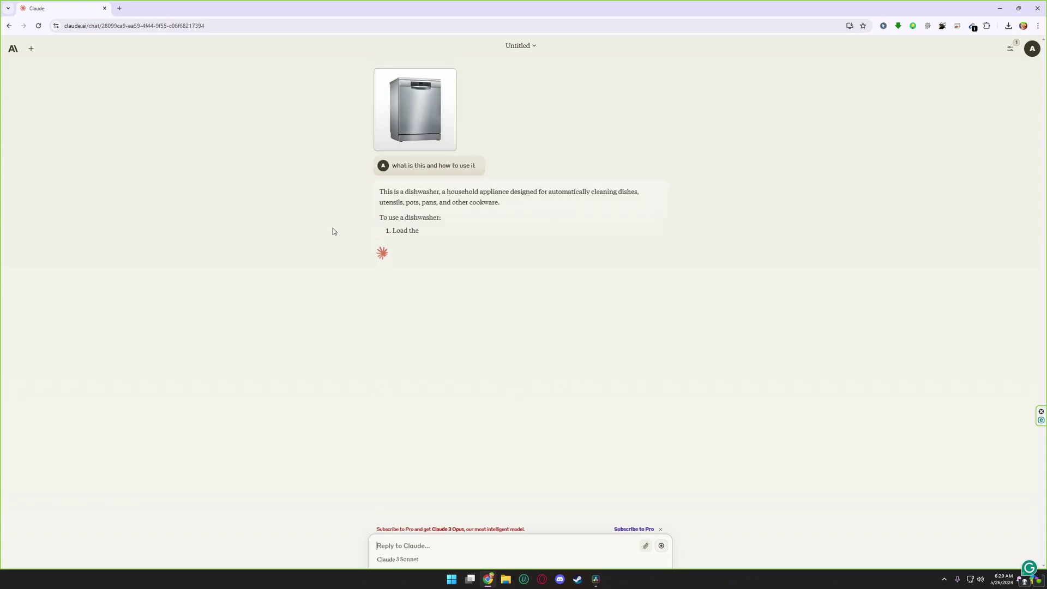
Step: Highlight parts of the dishwasher answer, including the line 'To use a dishwasher:'
drag(379, 191, 395, 217)
click(442, 221)
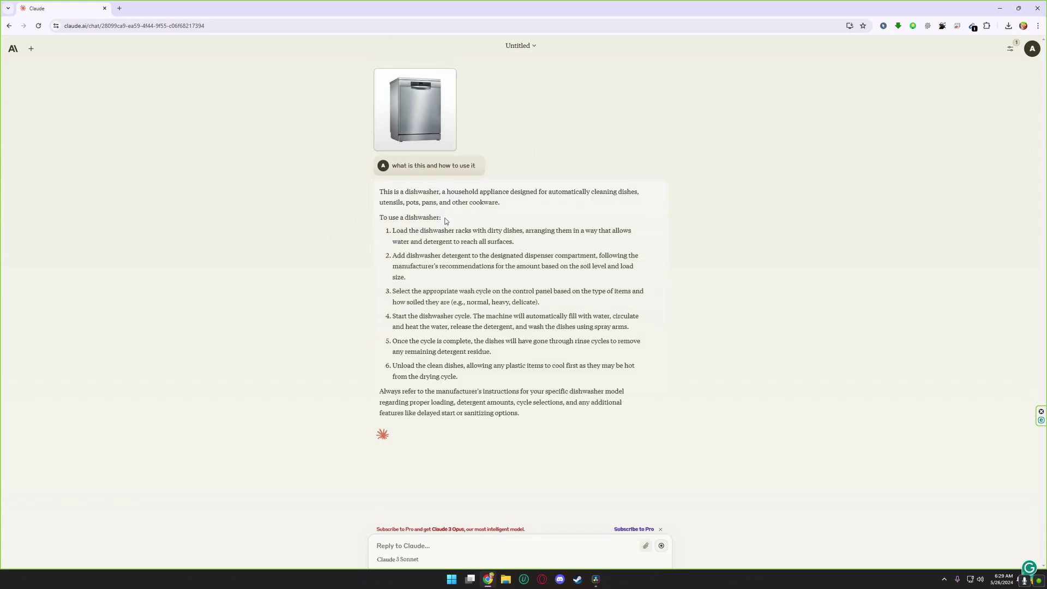
triple_click(443, 221)
click(443, 221)
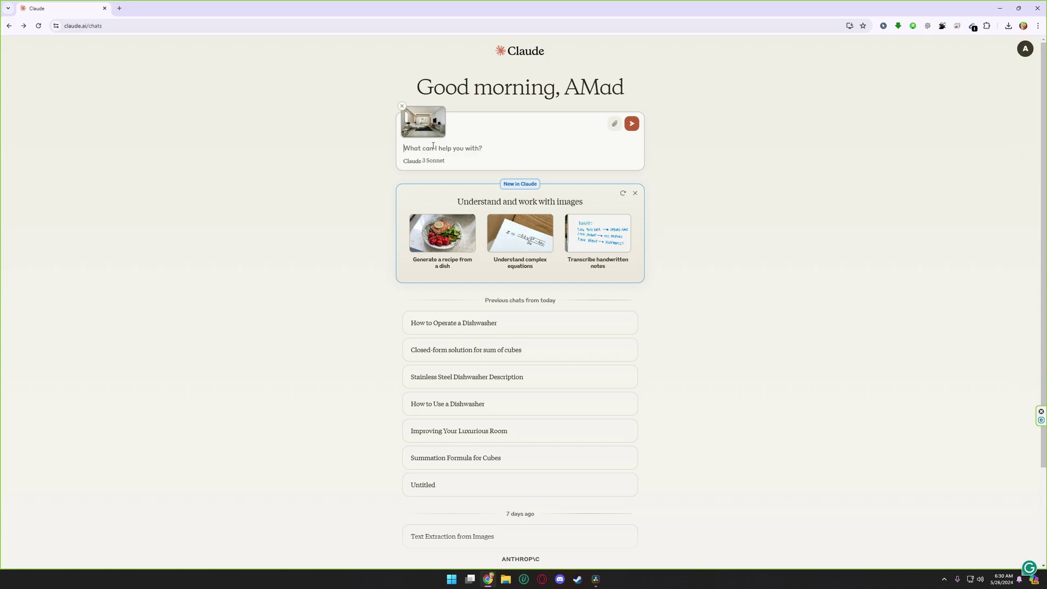
Step: Ask 'how can i improve my this room more' about the bedroom photo, then return to the chats page
text(how can i improve my this room more)
key(Return)
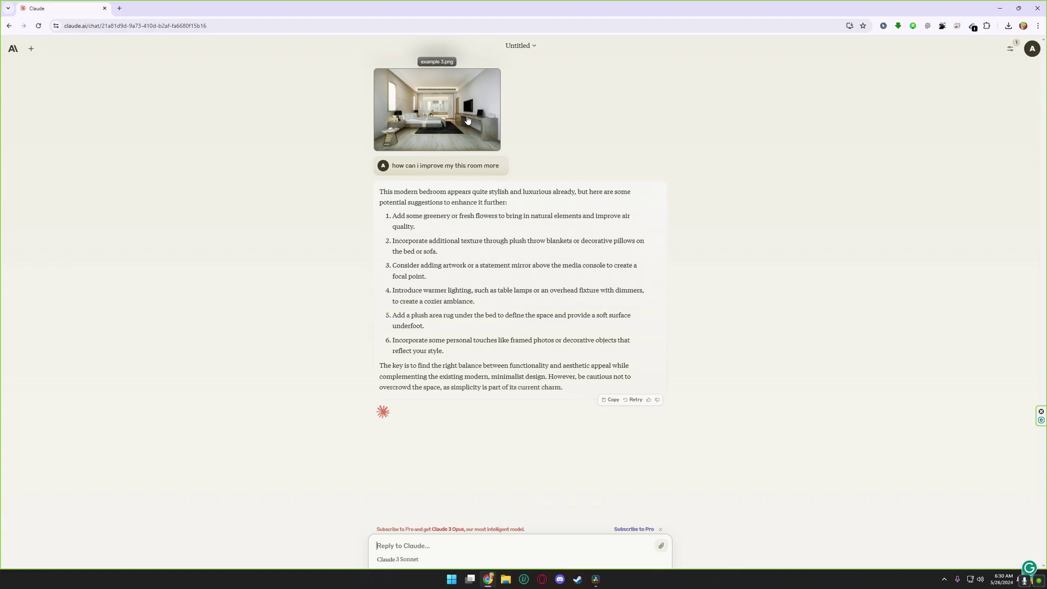
key(alt+Left)
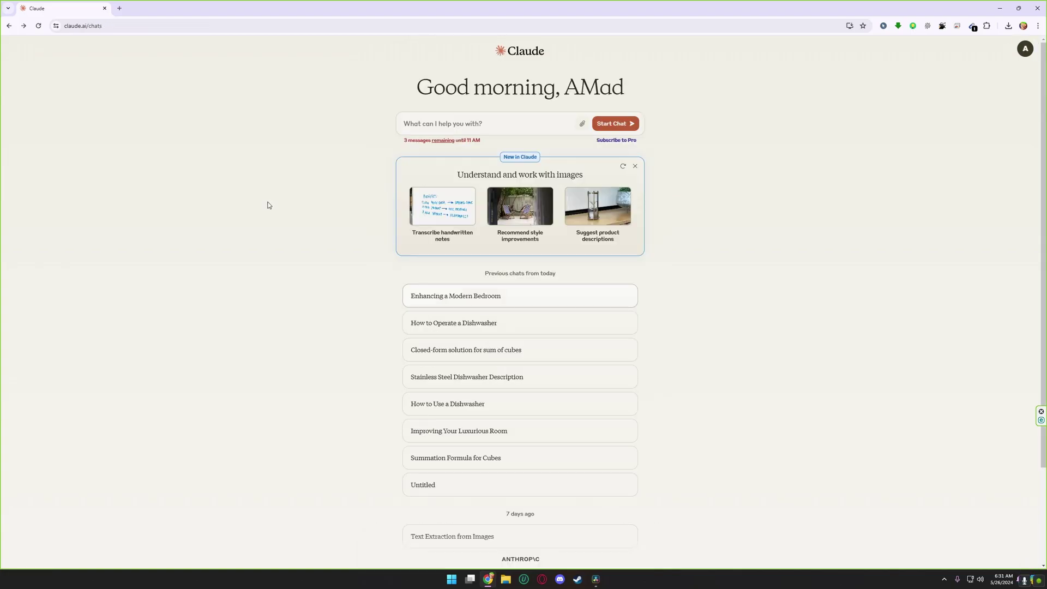
Step: Send example 4.png from the Desktop with the pasted product description request, then go back home
click(582, 124)
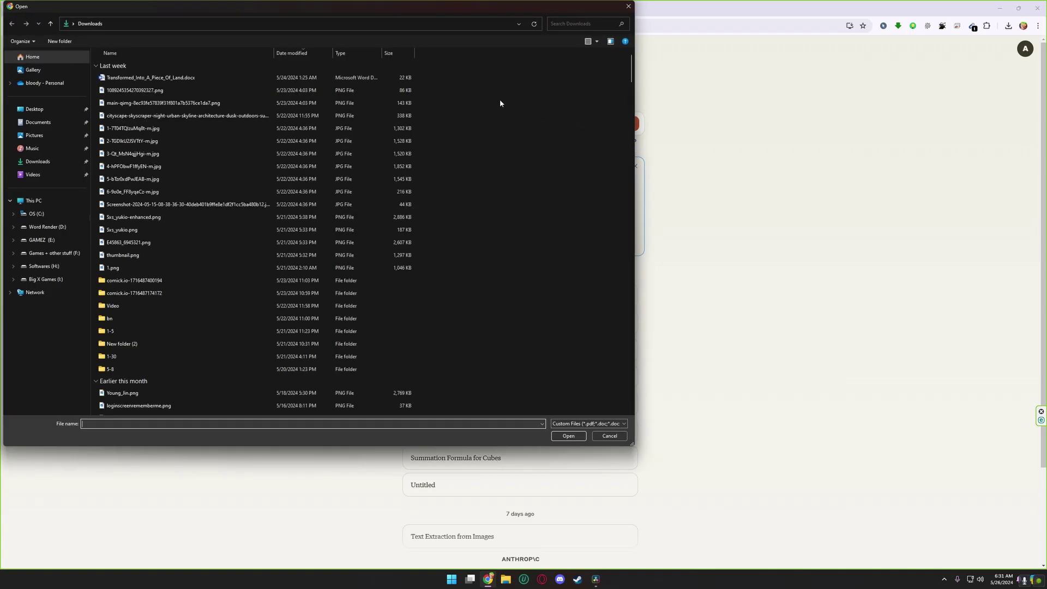
click(35, 109)
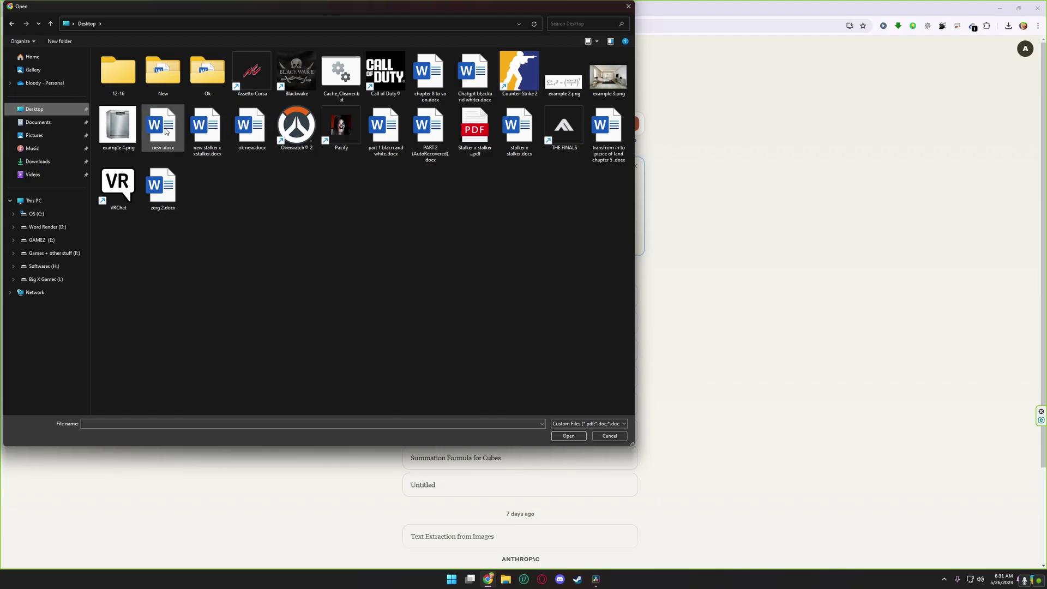
double_click(127, 133)
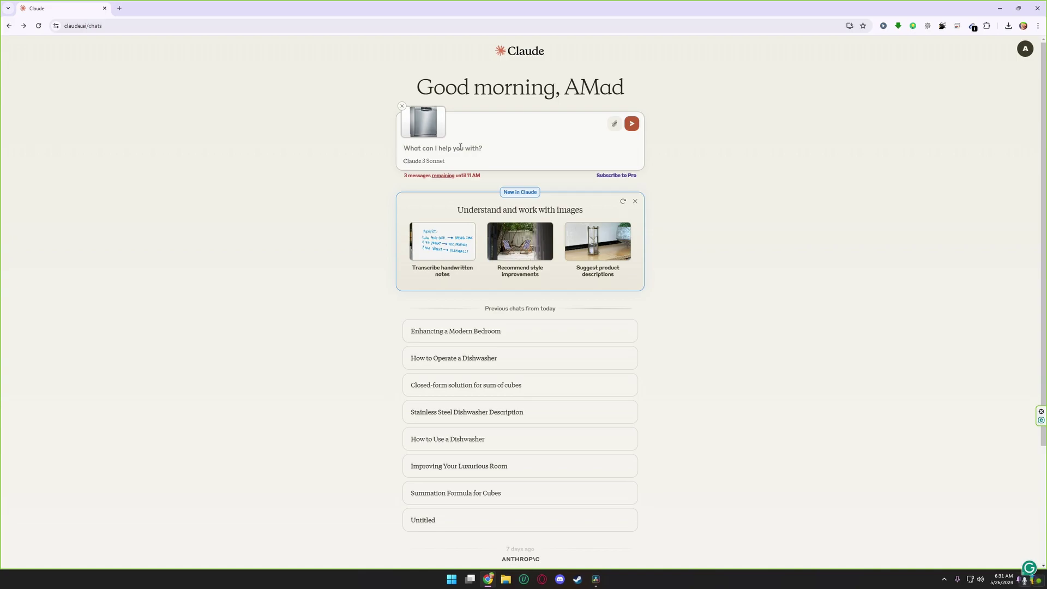
text(give my a product description:)
key(Return)
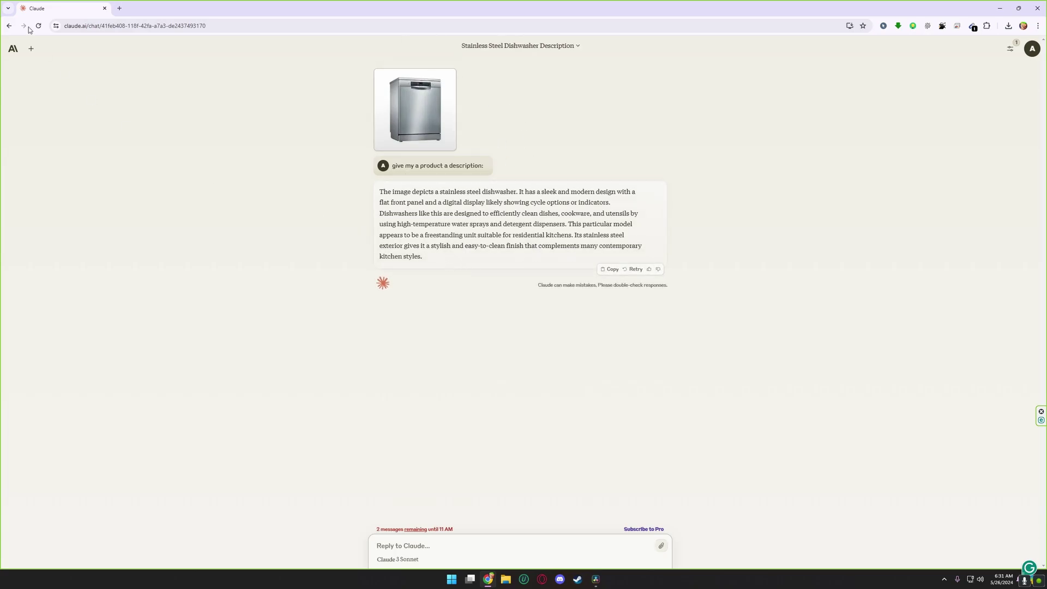
click(8, 27)
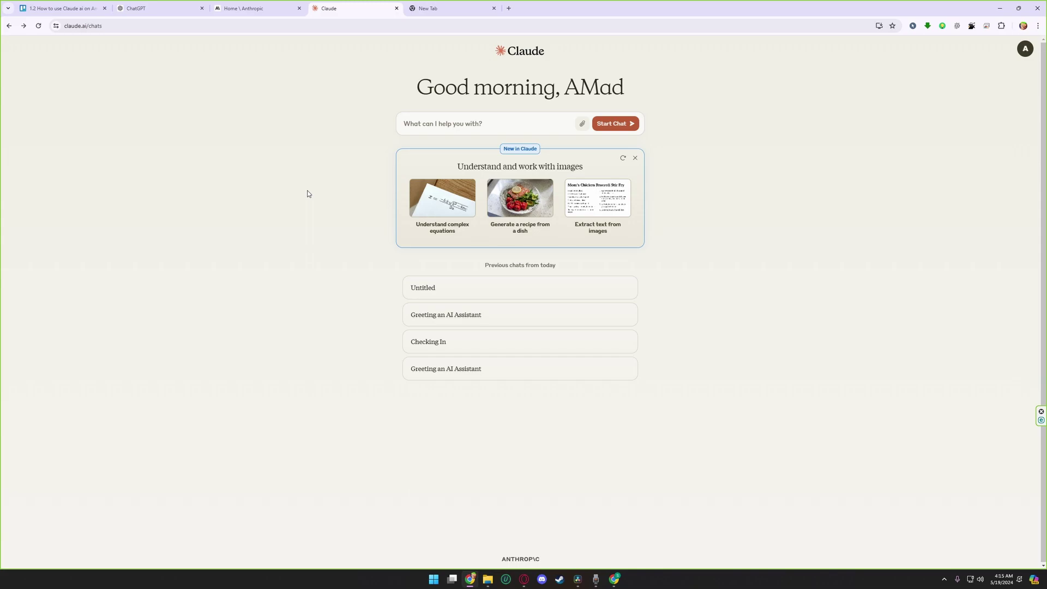
click(1032, 49)
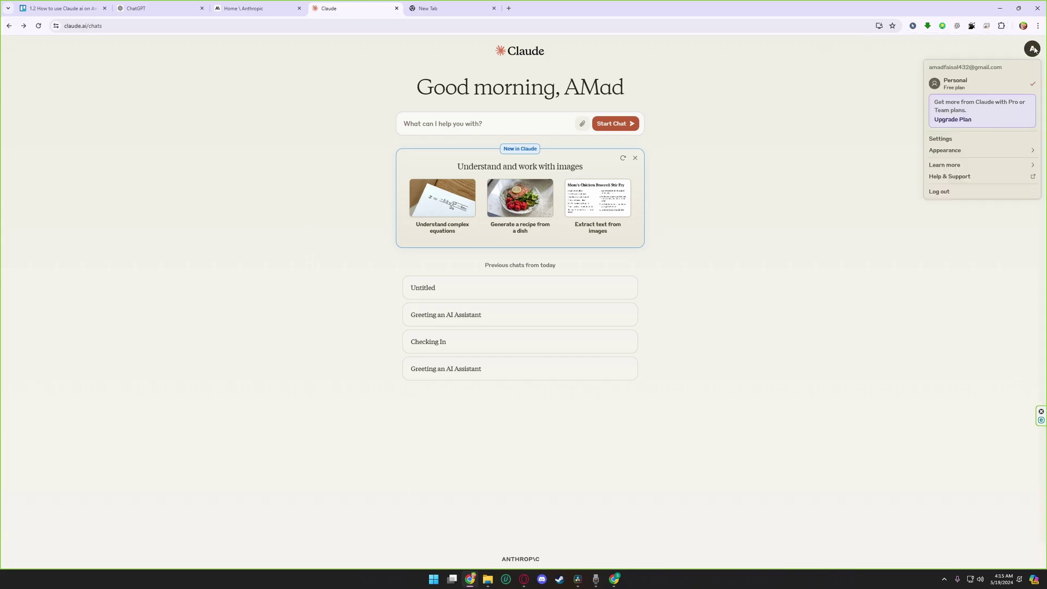
mouse_move(967, 155)
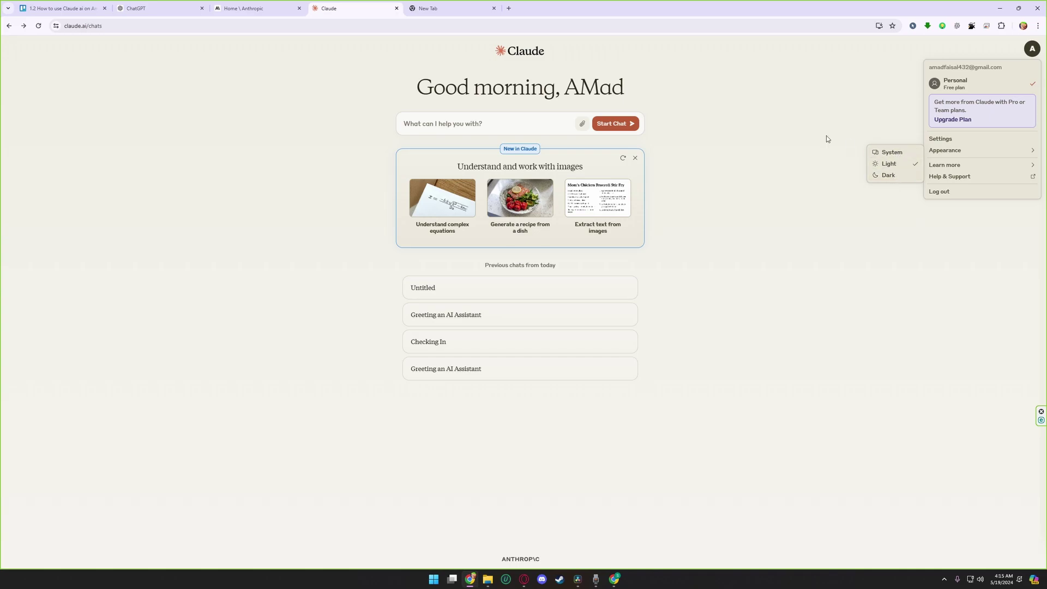
click(801, 128)
click(1030, 56)
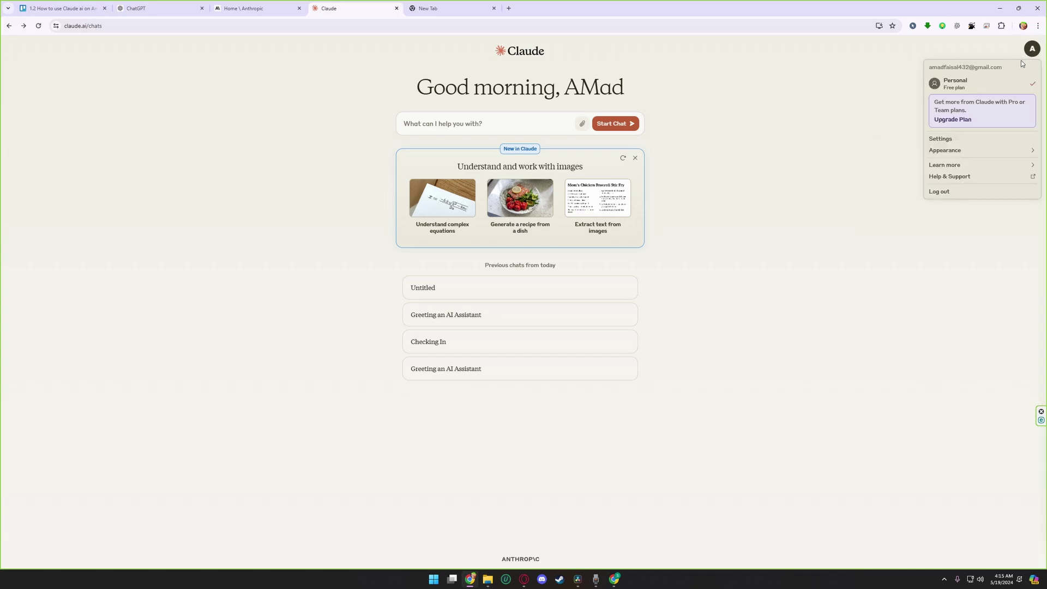
click(948, 141)
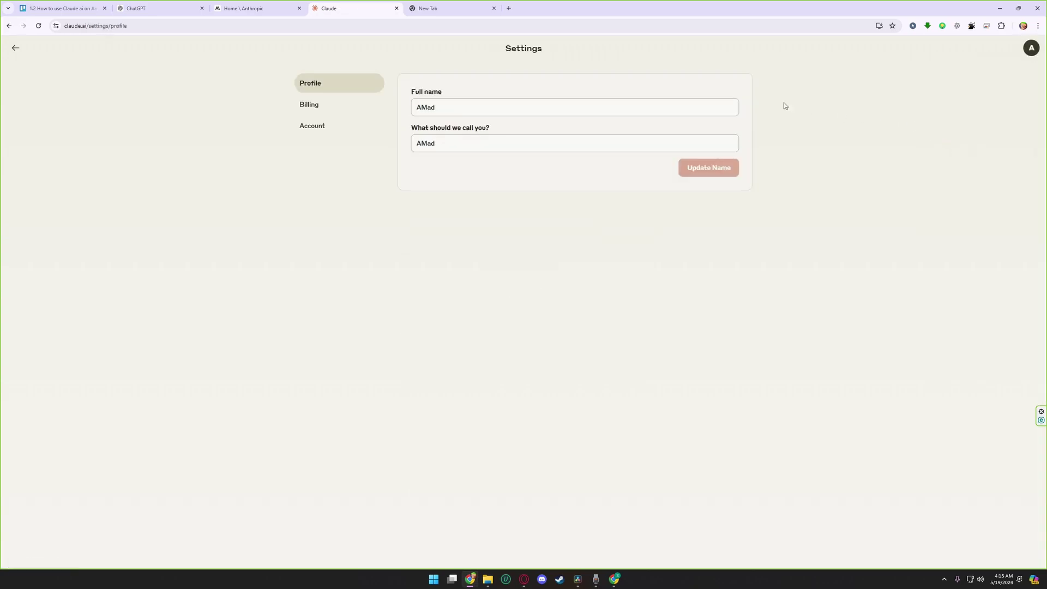
click(320, 123)
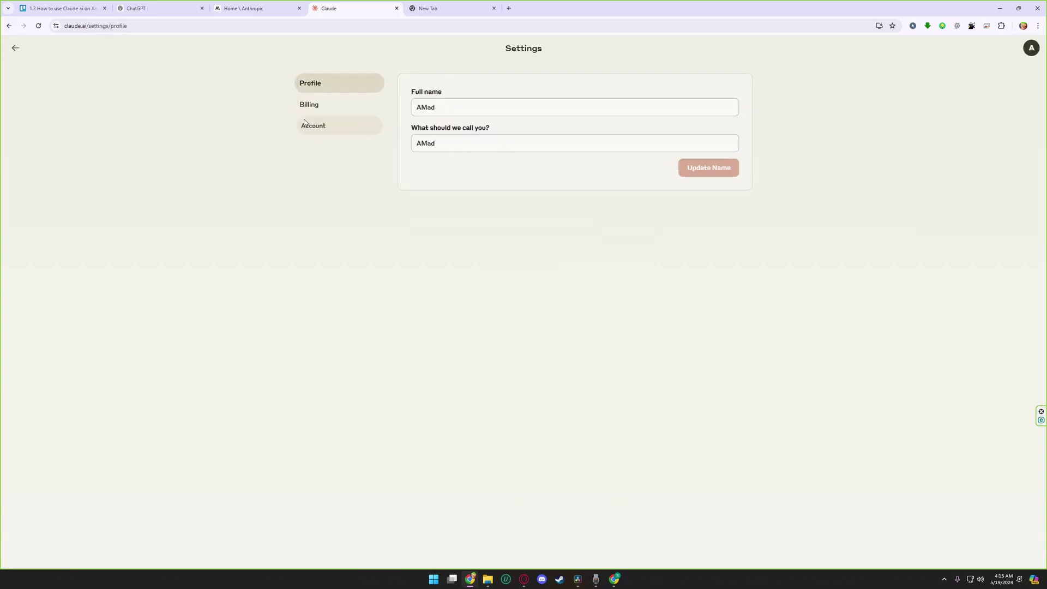
click(469, 146)
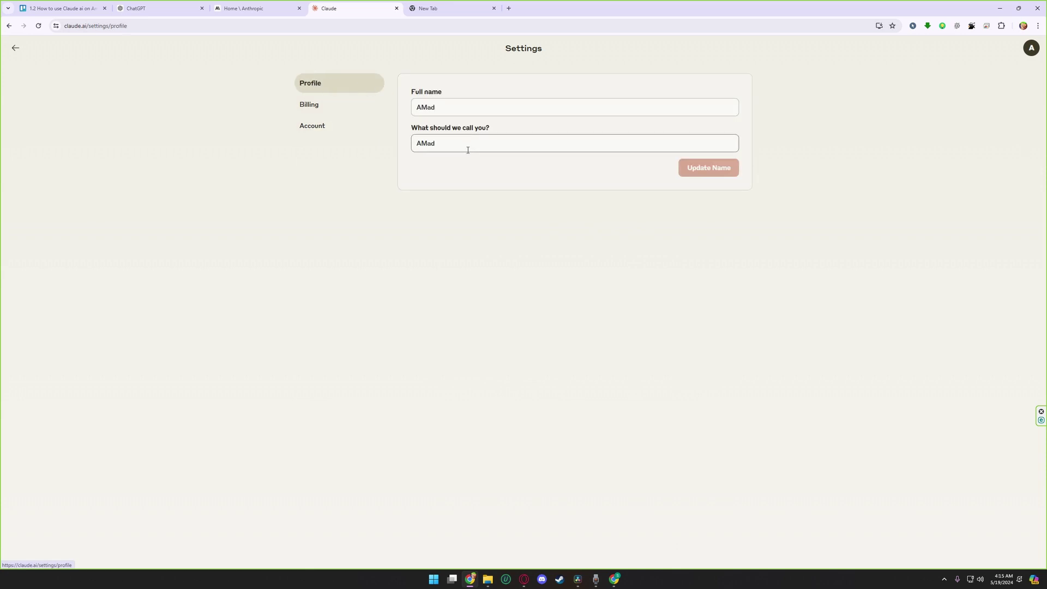
click(15, 50)
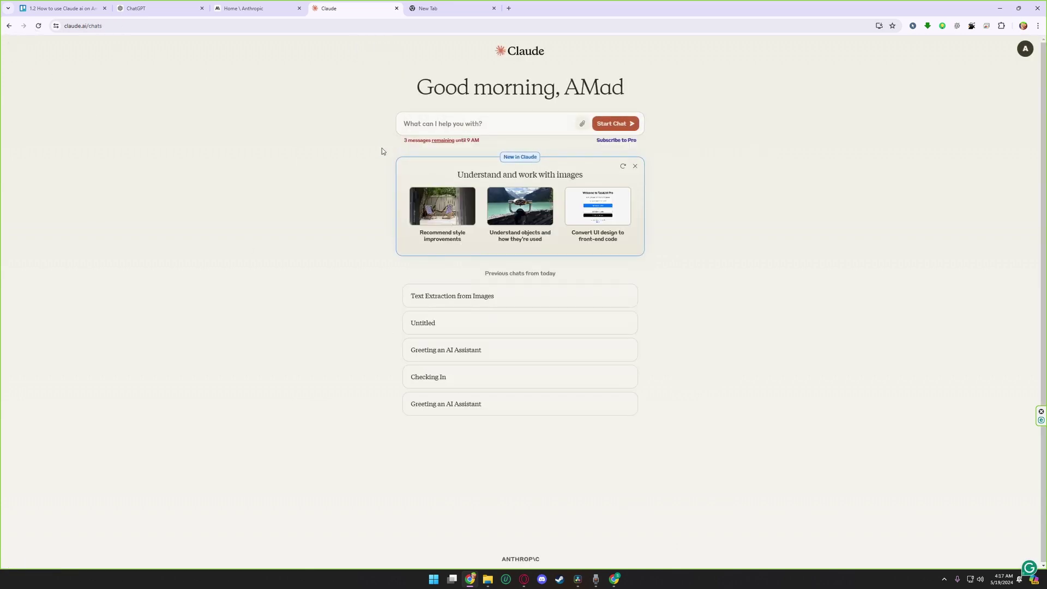
drag(402, 141, 481, 148)
click(482, 148)
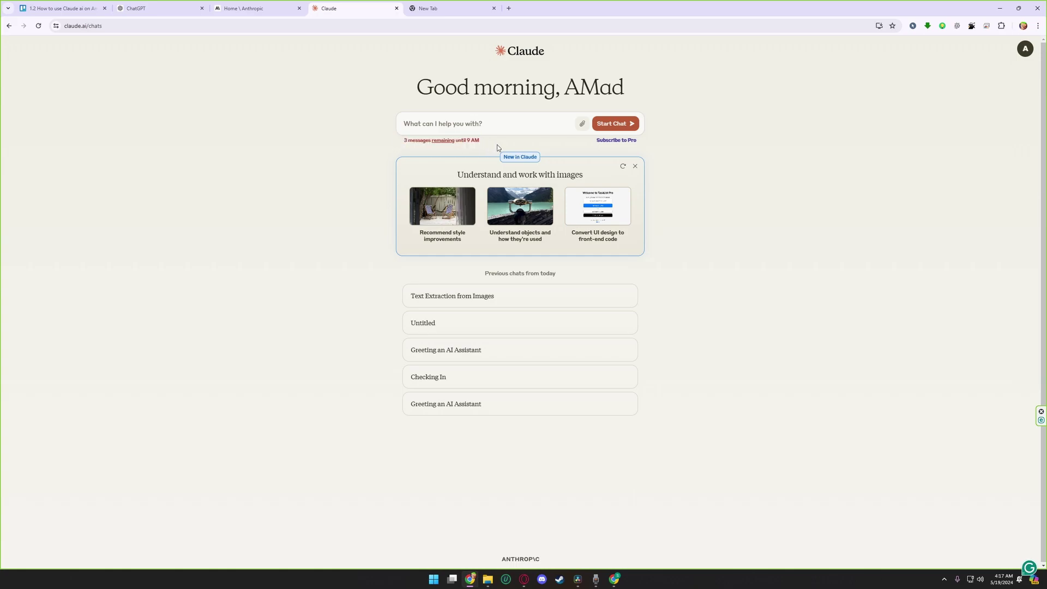